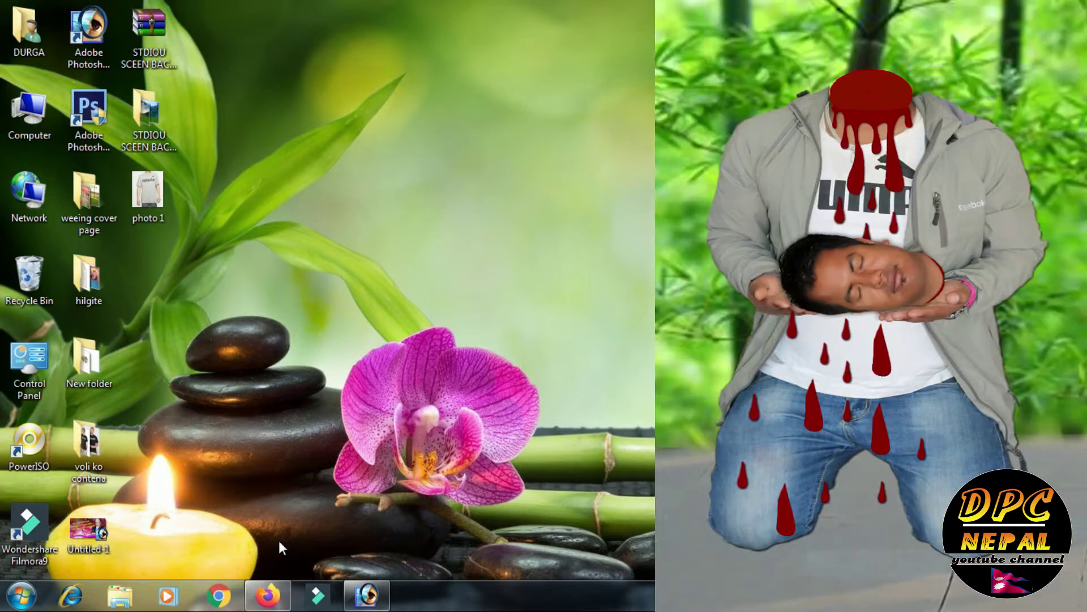
- Switch to Firefox and browse the uploaded videos on the DPC Nepal YouTube channel
{"action": "left_click", "coordinate": [272, 601]}
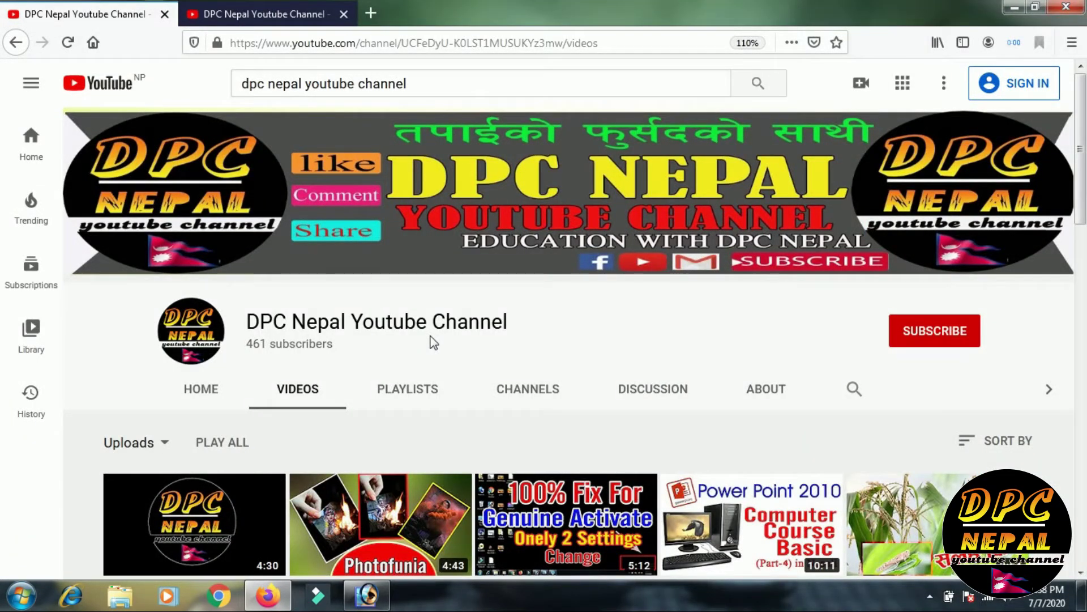
{"action": "scroll", "coordinate": [431, 337], "scroll_direction": "down", "scroll_amount": 6}
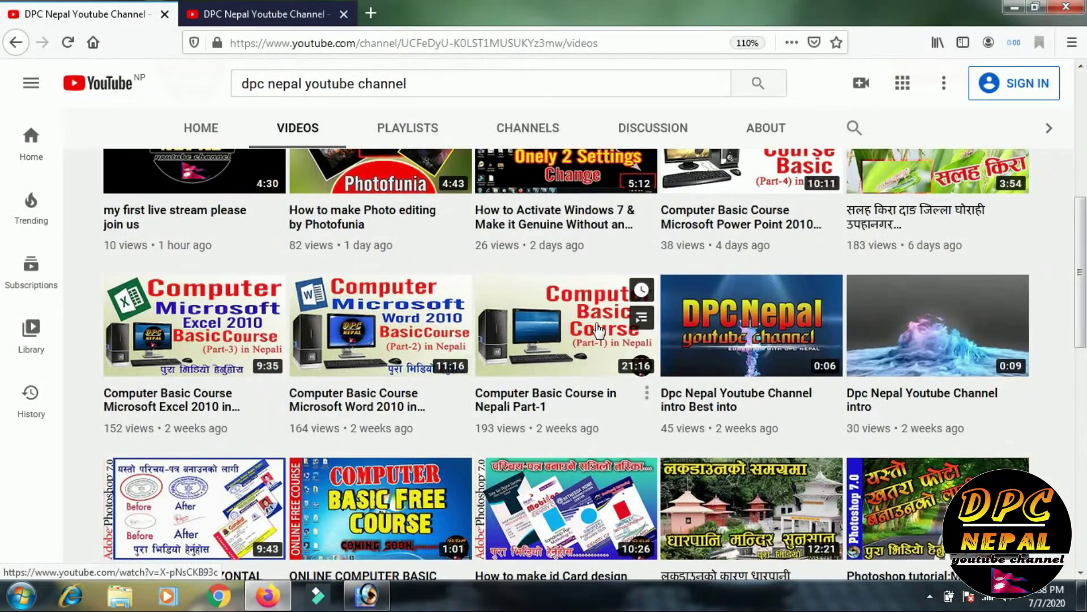
{"action": "scroll", "coordinate": [599, 331], "scroll_direction": "down", "scroll_amount": 5}
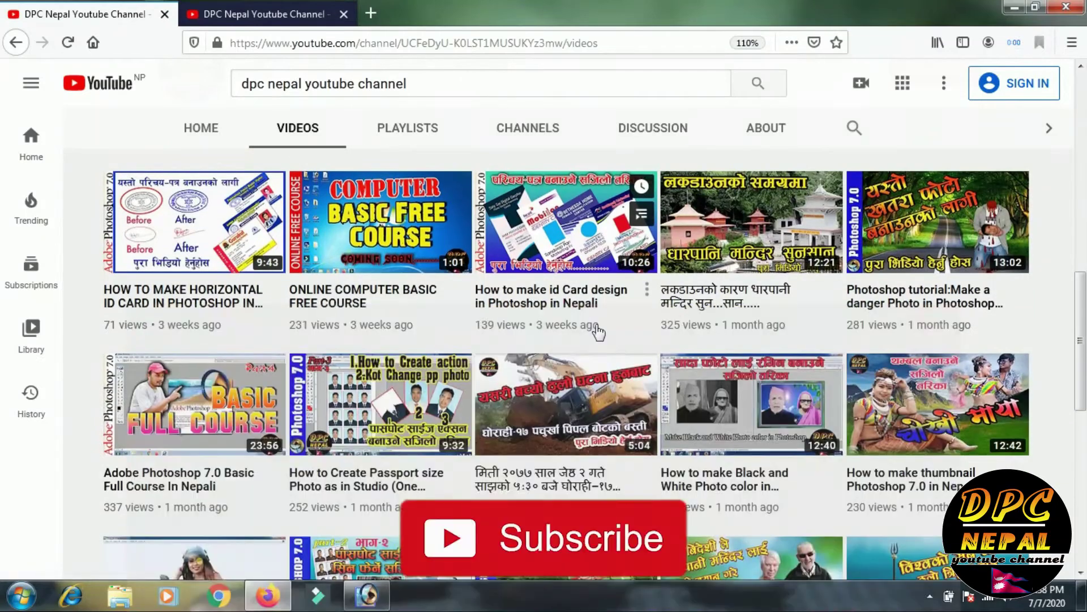
{"action": "scroll", "coordinate": [598, 333], "scroll_direction": "down", "scroll_amount": 5}
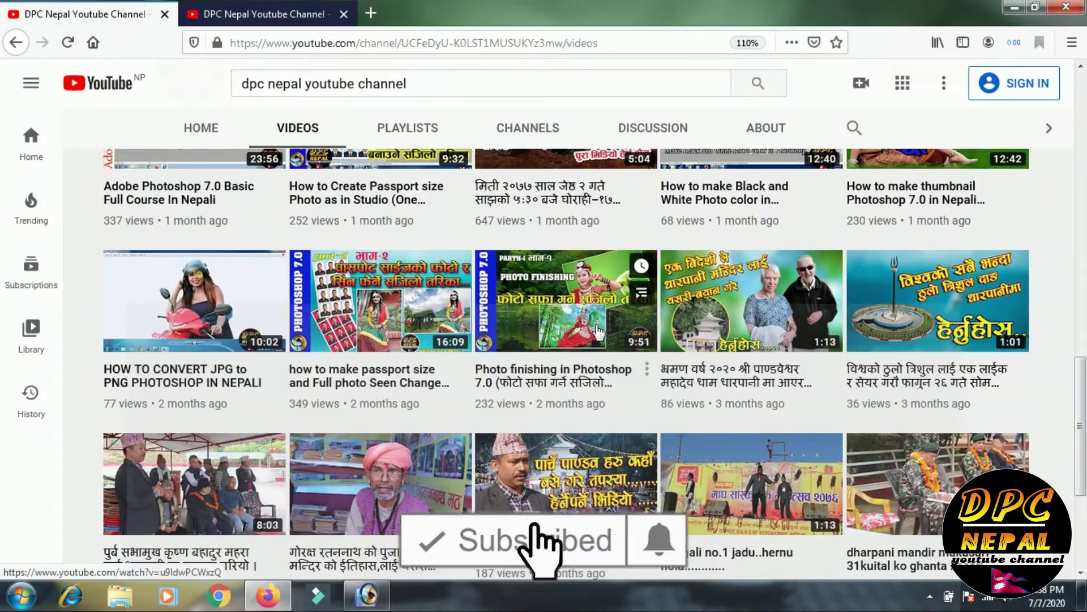
{"action": "scroll", "coordinate": [599, 333], "scroll_direction": "up", "scroll_amount": 3}
{"action": "scroll", "coordinate": [599, 331], "scroll_direction": "up", "scroll_amount": 5}
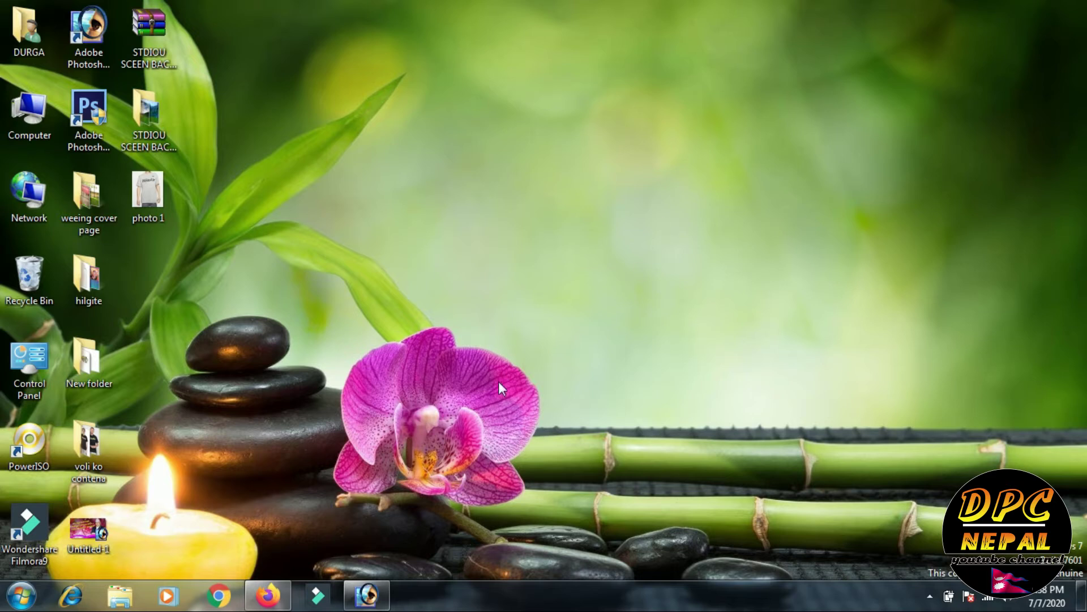
- Switch to Photoshop, minimize the blank document, then open photo 1 from the Desktop and fit it to the screen
{"action": "left_click", "coordinate": [368, 596]}
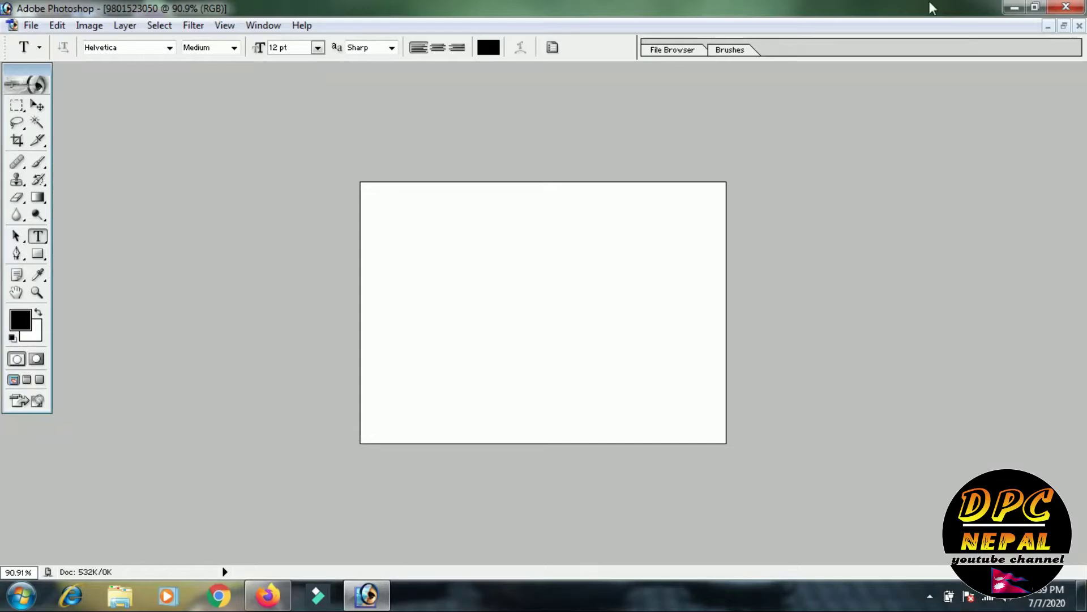
{"action": "left_click", "coordinate": [1047, 28]}
{"action": "double_click", "coordinate": [551, 172]}
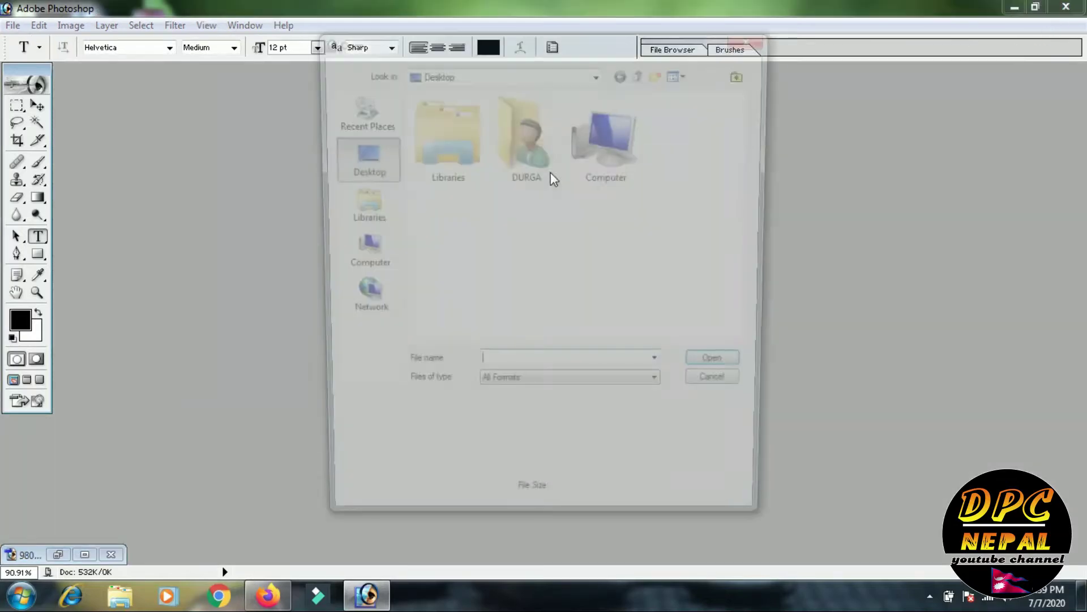
{"action": "scroll", "coordinate": [622, 255], "scroll_direction": "down", "scroll_amount": 3}
{"action": "double_click", "coordinate": [691, 249]}
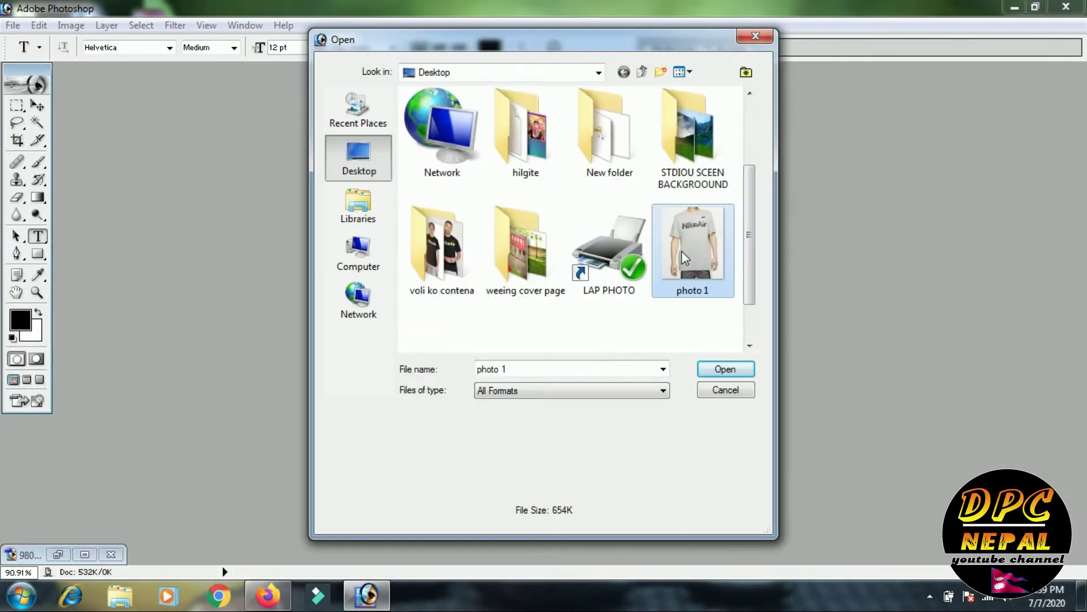
{"action": "double_click", "coordinate": [174, 85]}
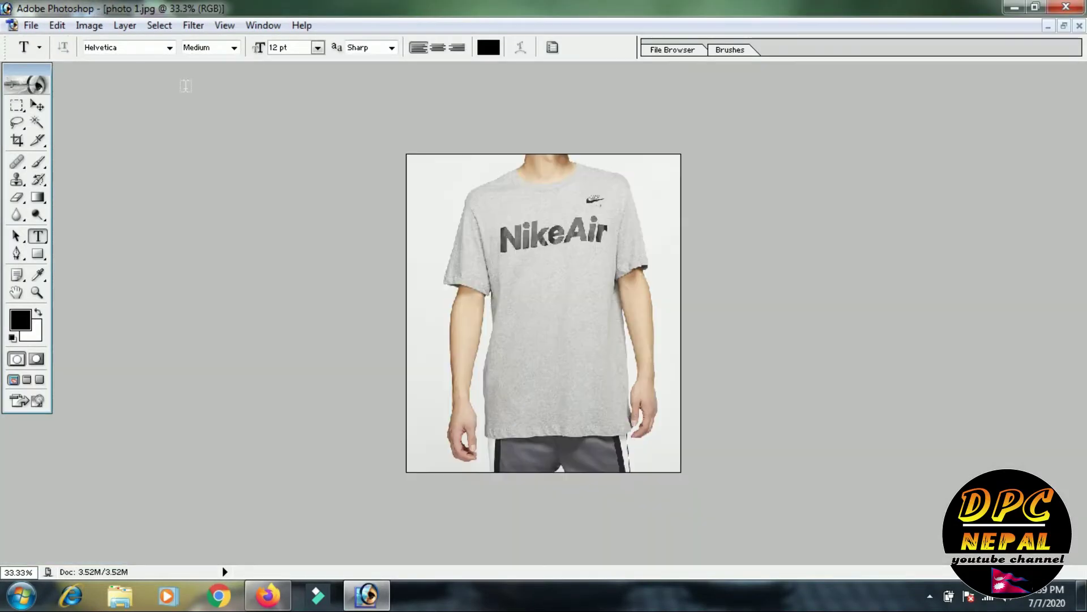
{"action": "key", "text": "ctrl+0"}
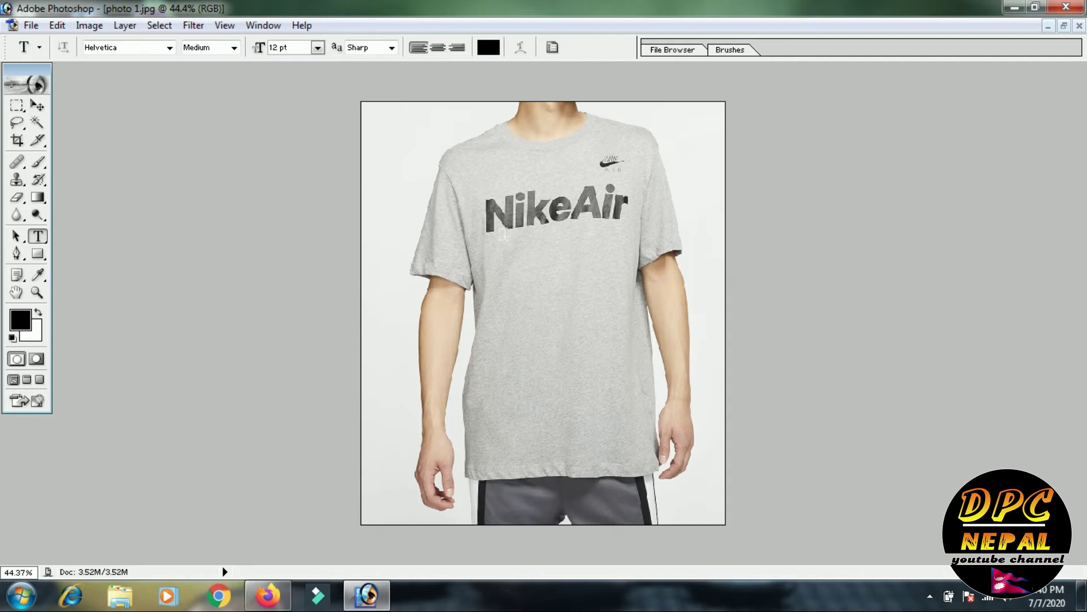
- Set the Pen tool to Paths mode and trace the T-shirt's left shoulder edge, starting at the left collar corner
{"action": "key", "text": "p"}
{"action": "key", "text": "ctrl+plus"}
{"action": "key", "text": "ctrl+plus"}
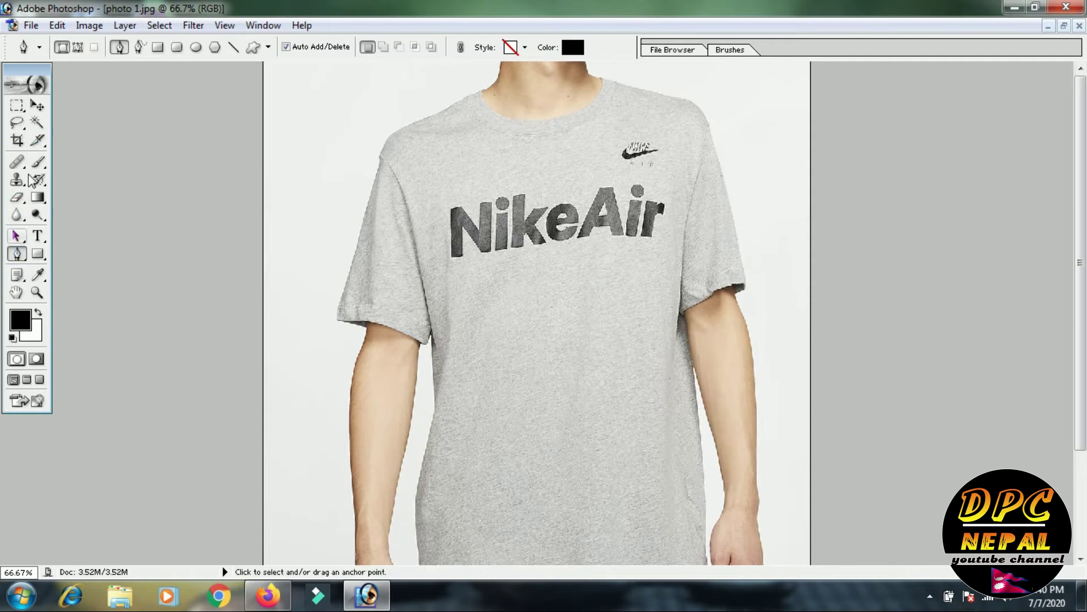
{"action": "left_click", "coordinate": [77, 47]}
{"action": "key", "text": "ctrl+plus"}
{"action": "key", "text": "ctrl+plus"}
{"action": "left_click_drag", "start_coordinate": [406, 199], "coordinate": [403, 562]}
{"action": "key", "text": "ctrl+plus"}
{"action": "left_click_drag", "start_coordinate": [321, 235], "coordinate": [585, 587]}
{"action": "left_click_drag", "start_coordinate": [480, 319], "coordinate": [531, 254]}
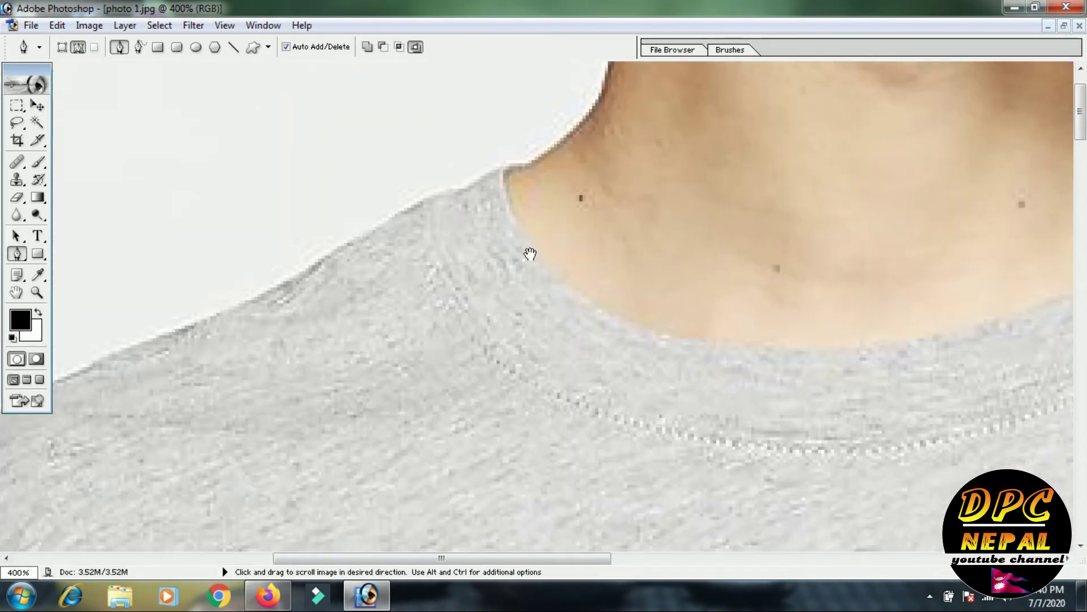
{"action": "left_click", "coordinate": [502, 168]}
{"action": "left_click", "coordinate": [419, 207]}
{"action": "left_click", "coordinate": [346, 243]}
{"action": "left_click", "coordinate": [293, 281]}
{"action": "left_click_drag", "start_coordinate": [293, 281], "coordinate": [483, 167]}
{"action": "left_click", "coordinate": [336, 230]}
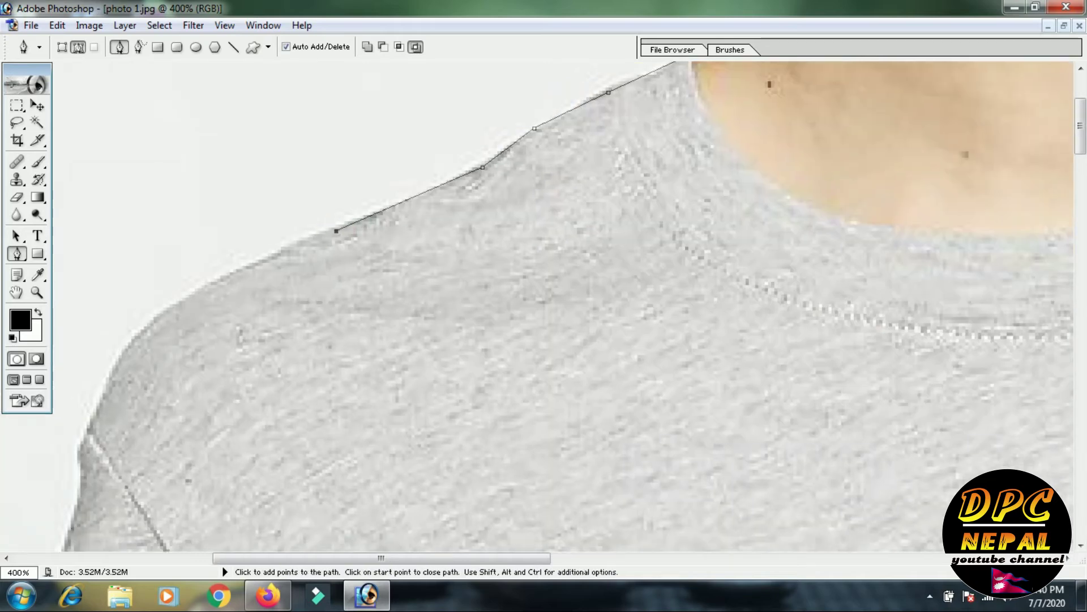
{"action": "left_click", "coordinate": [218, 284]}
{"action": "left_click", "coordinate": [136, 338]}
- Continue the path around the shirt's left sleeve and onto the upper part of its left side
{"action": "left_click_drag", "start_coordinate": [136, 338], "coordinate": [220, 218]}
{"action": "left_click", "coordinate": [166, 325]}
{"action": "left_click", "coordinate": [159, 393]}
{"action": "left_click_drag", "start_coordinate": [159, 394], "coordinate": [216, 212]}
{"action": "left_click", "coordinate": [201, 297]}
{"action": "left_click", "coordinate": [166, 385]}
{"action": "left_click_drag", "start_coordinate": [167, 385], "coordinate": [268, 141]}
{"action": "left_click", "coordinate": [211, 335]}
{"action": "left_click", "coordinate": [185, 456]}
{"action": "left_click_drag", "start_coordinate": [185, 457], "coordinate": [321, 158]}
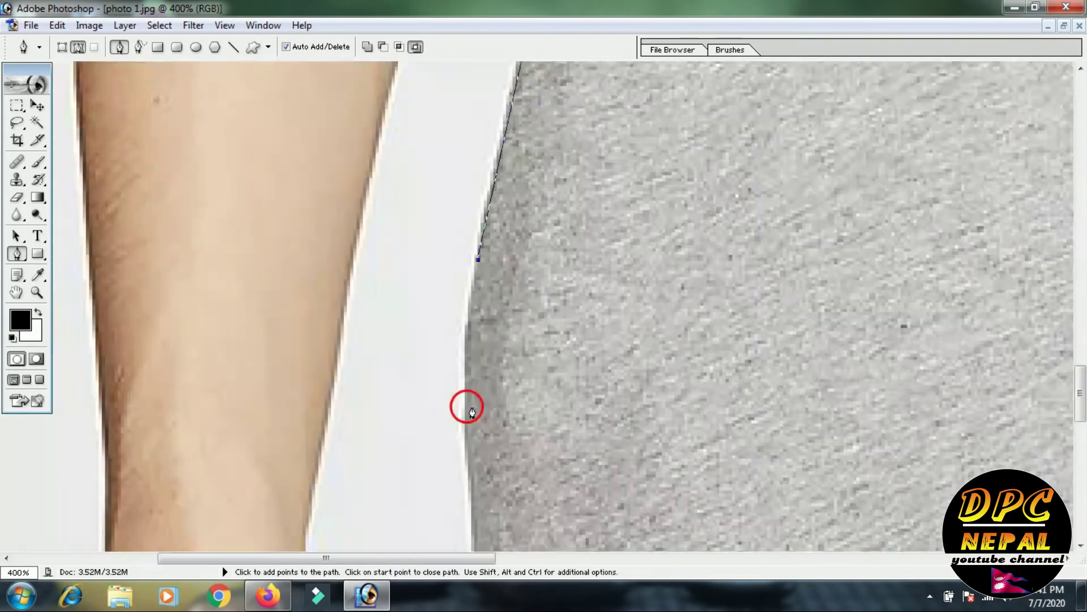
- Extend the path down the shirt's left side edge to just above the bottom hem
{"action": "left_click", "coordinate": [466, 407]}
{"action": "left_click_drag", "start_coordinate": [470, 464], "coordinate": [473, 261]}
{"action": "left_click", "coordinate": [483, 370]}
{"action": "left_click_drag", "start_coordinate": [488, 479], "coordinate": [491, 293]}
{"action": "left_click", "coordinate": [485, 350]}
{"action": "left_click_drag", "start_coordinate": [485, 350], "coordinate": [486, 175]}
{"action": "left_click", "coordinate": [478, 339]}
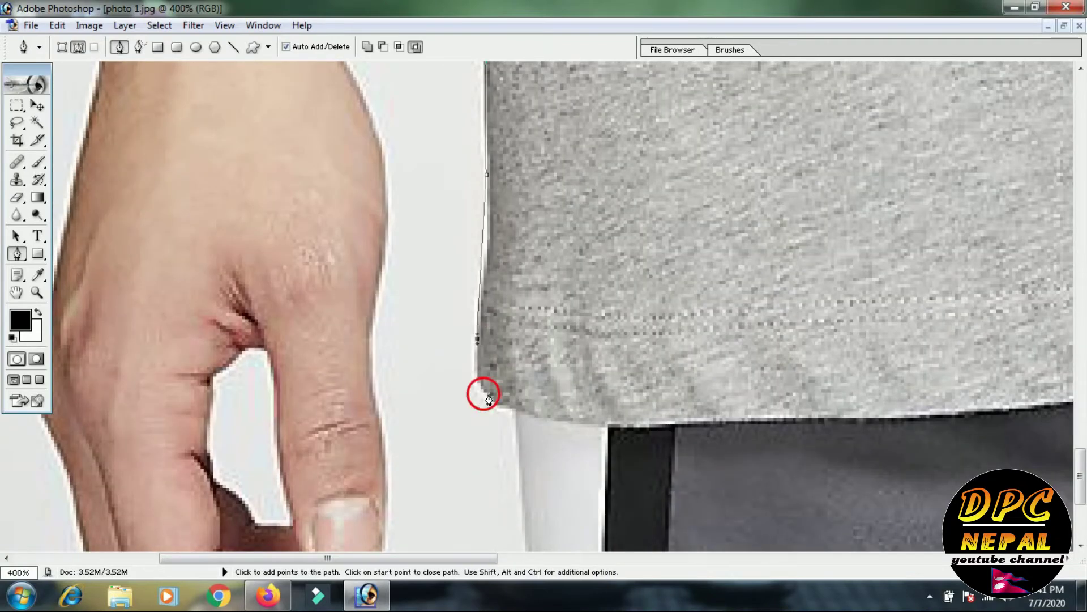
- Carry the path around the shirt's lower-left corner and along the left part of the bottom hem
{"action": "key", "text": "ctrl+minus"}
{"action": "key", "text": "ctrl+minus"}
{"action": "key", "text": "ctrl+minus"}
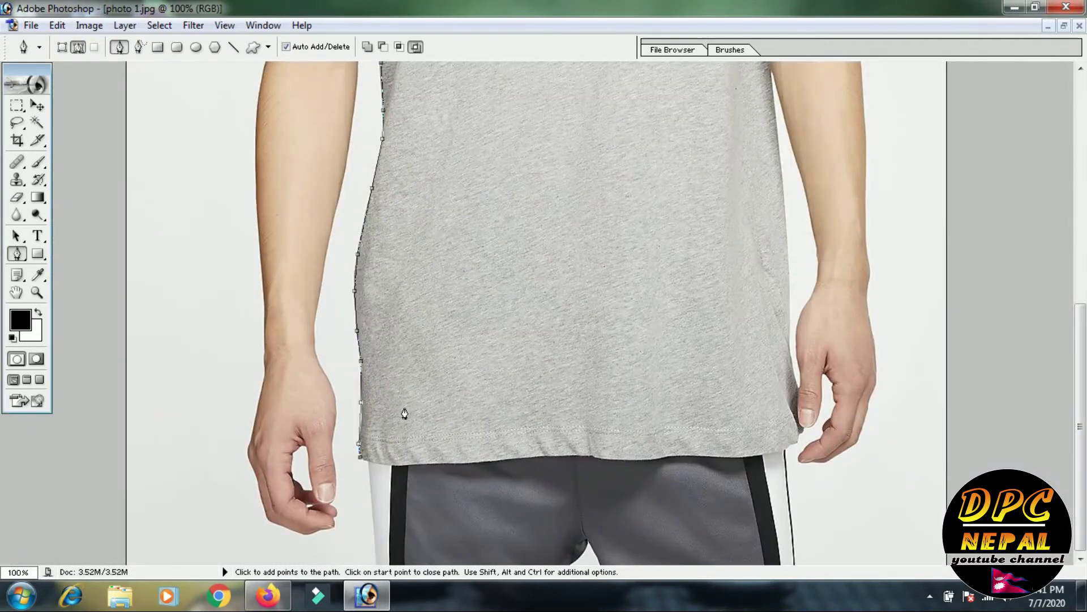
{"action": "left_click", "coordinate": [381, 464]}
{"action": "left_click", "coordinate": [416, 466]}
{"action": "key", "text": "ctrl+plus"}
{"action": "key", "text": "ctrl+plus"}
{"action": "key", "text": "ctrl+plus"}
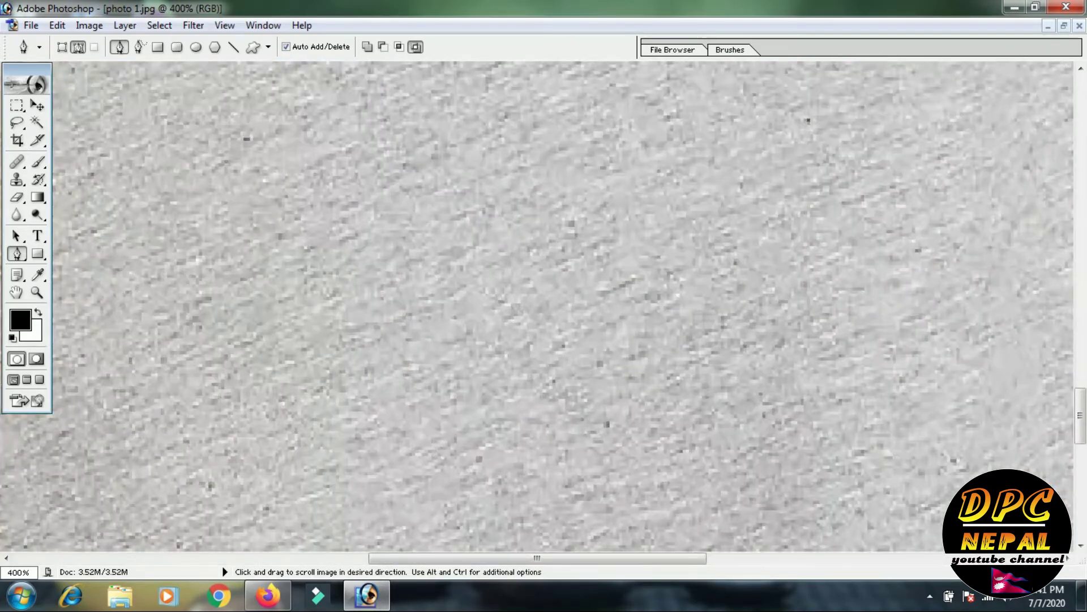
{"action": "left_click_drag", "start_coordinate": [442, 427], "coordinate": [434, 308]}
{"action": "left_click", "coordinate": [448, 281]}
{"action": "left_click", "coordinate": [571, 278]}
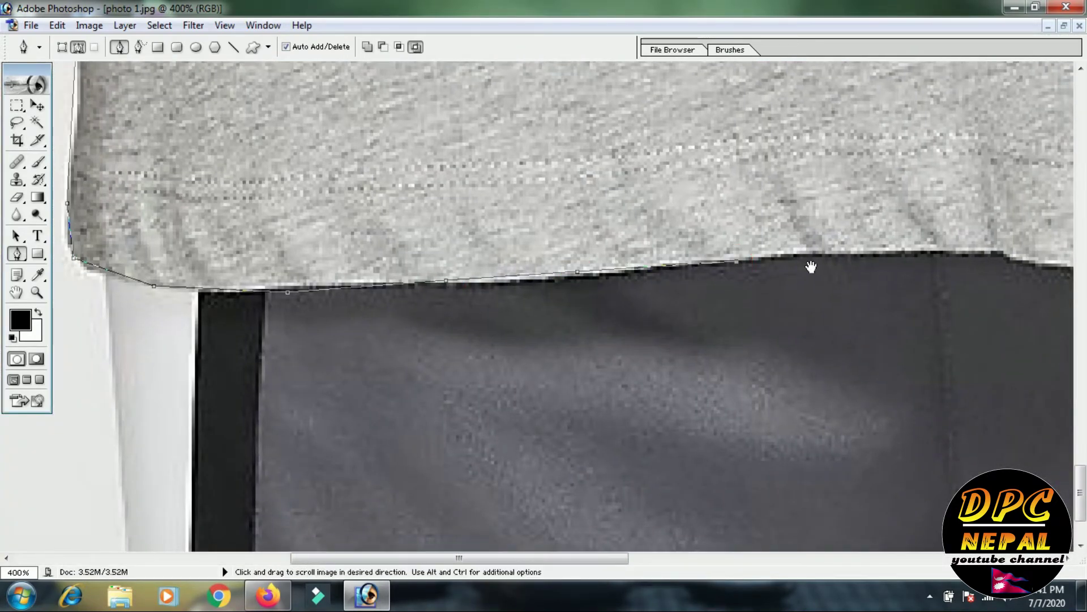
- Trace the rest of the bottom hem above the shorts toward the shirt's lower-right corner
{"action": "left_click_drag", "start_coordinate": [682, 283], "coordinate": [474, 317]}
{"action": "left_click", "coordinate": [469, 301]}
{"action": "left_click", "coordinate": [560, 299]}
{"action": "left_click", "coordinate": [612, 304]}
{"action": "left_click", "coordinate": [688, 323]}
{"action": "left_click_drag", "start_coordinate": [693, 328], "coordinate": [326, 321]}
{"action": "left_click", "coordinate": [483, 311]}
{"action": "left_click", "coordinate": [576, 295]}
{"action": "left_click", "coordinate": [690, 302]}
{"action": "left_click_drag", "start_coordinate": [690, 301], "coordinate": [333, 323]}
{"action": "left_click", "coordinate": [444, 328]}
{"action": "left_click", "coordinate": [569, 317]}
{"action": "left_click", "coordinate": [628, 305]}
- Continue the path around the shirt's lower-right corner and start up its right side edge
{"action": "left_click", "coordinate": [711, 272]}
{"action": "left_click", "coordinate": [728, 264]}
{"action": "left_click", "coordinate": [735, 236]}
{"action": "left_click", "coordinate": [743, 223]}
{"action": "left_click", "coordinate": [737, 194]}
{"action": "left_click", "coordinate": [729, 129]}
{"action": "left_click_drag", "start_coordinate": [730, 129], "coordinate": [701, 385]}
- Trace the path up the shirt's right side, around the sleeve and along the right shoulder
{"action": "left_click", "coordinate": [656, 131]}
{"action": "left_click_drag", "start_coordinate": [656, 131], "coordinate": [593, 359]}
{"action": "left_click", "coordinate": [637, 133]}
{"action": "left_click_drag", "start_coordinate": [583, 101], "coordinate": [550, 181]}
{"action": "left_click", "coordinate": [536, 85]}
{"action": "left_click_drag", "start_coordinate": [536, 85], "coordinate": [566, 242]}
{"action": "left_click", "coordinate": [541, 153]}
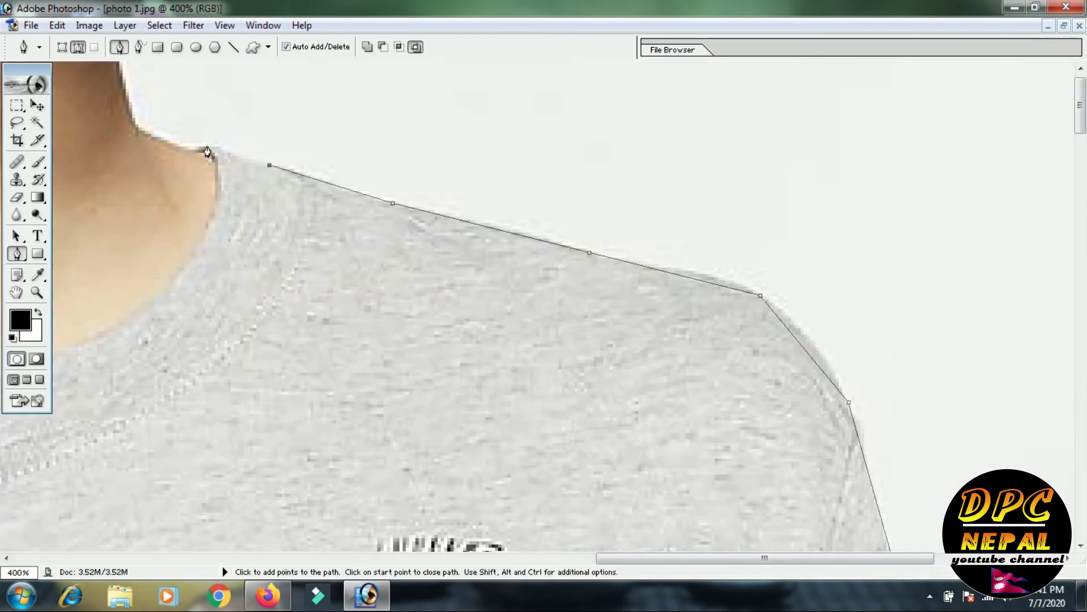
- Trace the neckline from the right collar corner to the left one and close the path at its starting point
{"action": "left_click", "coordinate": [202, 146]}
{"action": "left_click", "coordinate": [222, 193]}
{"action": "left_click", "coordinate": [196, 250]}
{"action": "left_click_drag", "start_coordinate": [164, 308], "coordinate": [437, 134]}
{"action": "left_click", "coordinate": [372, 163]}
{"action": "left_click", "coordinate": [243, 208]}
{"action": "left_click_drag", "start_coordinate": [168, 225], "coordinate": [488, 224]}
{"action": "left_click", "coordinate": [413, 228]}
{"action": "left_click", "coordinate": [281, 227]}
{"action": "left_click", "coordinate": [165, 180]}
{"action": "left_click_drag", "start_coordinate": [141, 156], "coordinate": [308, 311]}
{"action": "left_click", "coordinate": [298, 299]}
{"action": "left_click", "coordinate": [273, 245]}
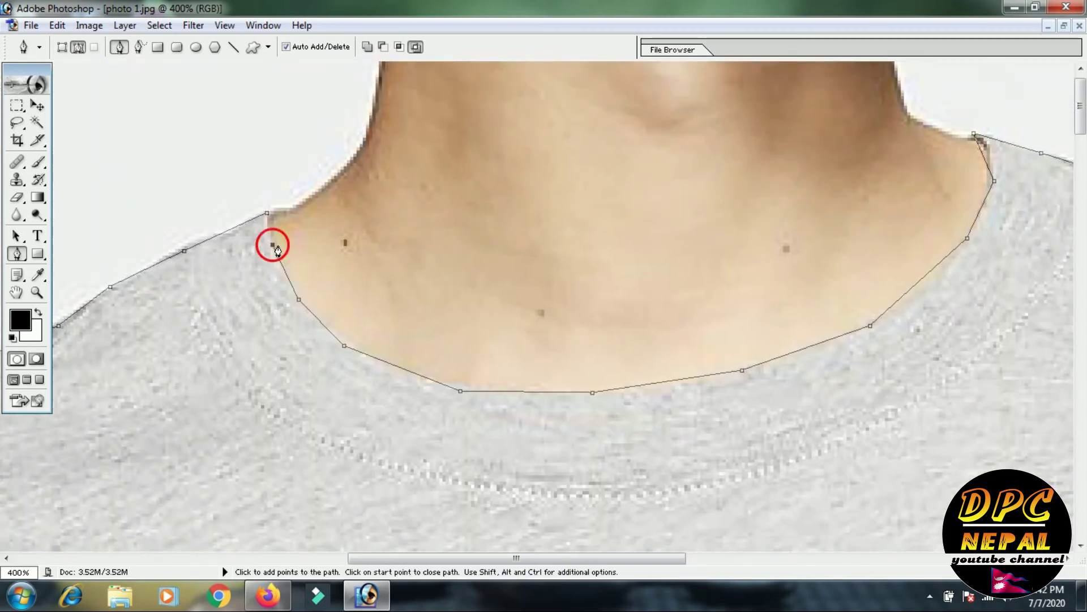
{"action": "left_click", "coordinate": [268, 216]}
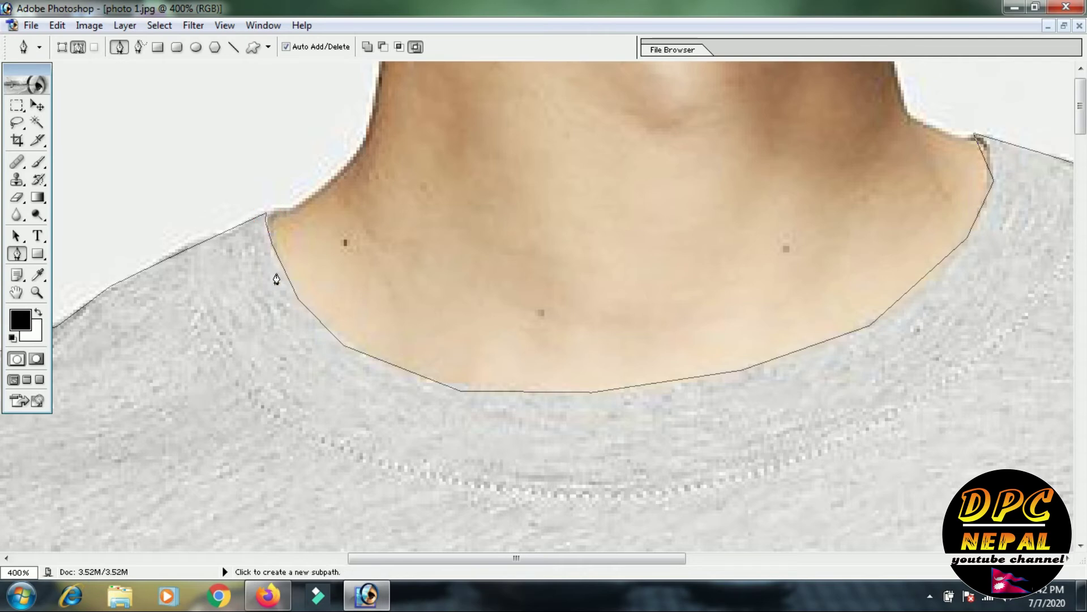
- Convert the closed shirt path into a new anti-aliased selection
{"action": "right_click", "coordinate": [259, 312]}
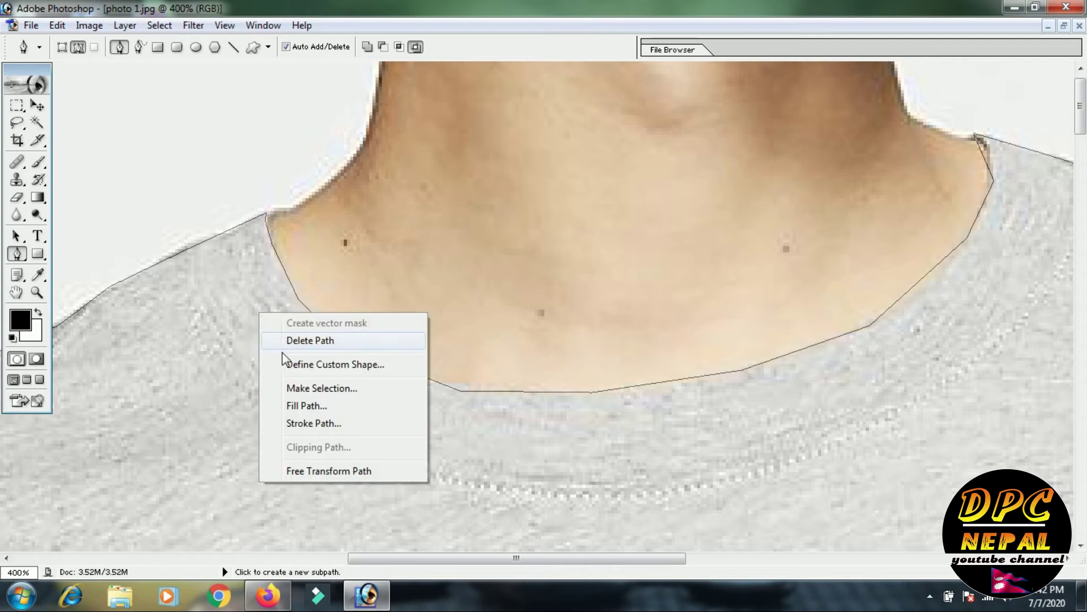
{"action": "left_click", "coordinate": [300, 385]}
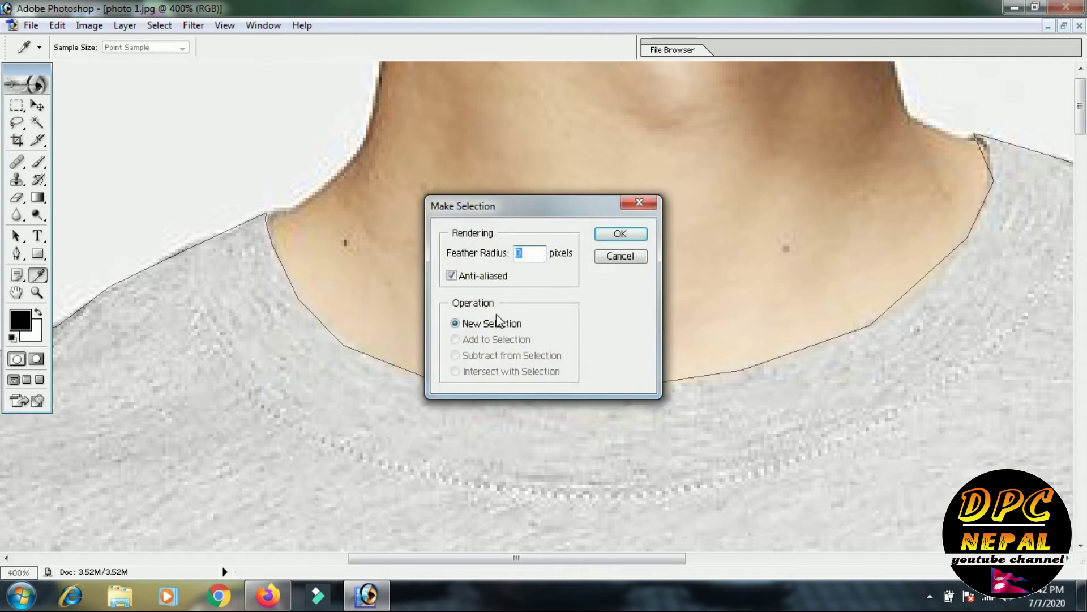
{"action": "key", "text": "Return"}
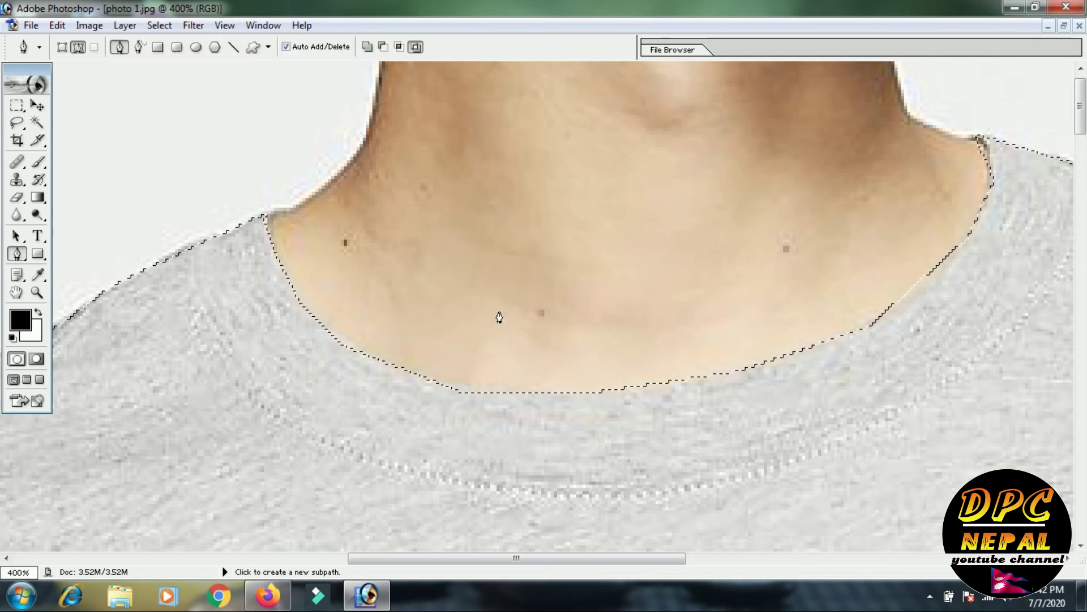
{"action": "key", "text": "ctrl+minus"}
{"action": "key", "text": "ctrl+minus"}
{"action": "key", "text": "ctrl+minus"}
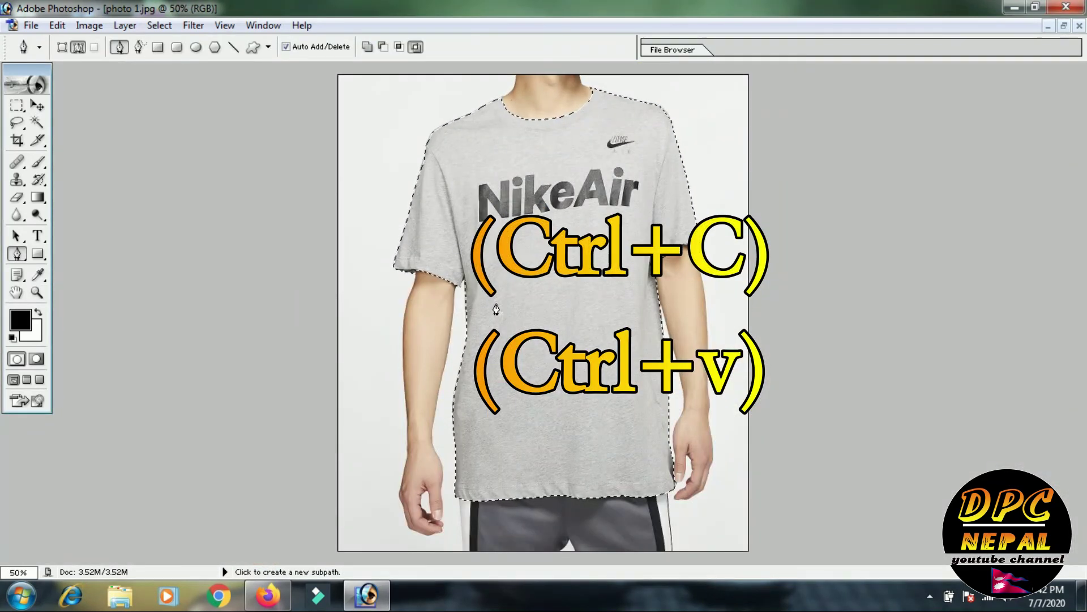
- Copy the selected T-shirt and paste it as a new layer
{"action": "left_click", "coordinate": [57, 25]}
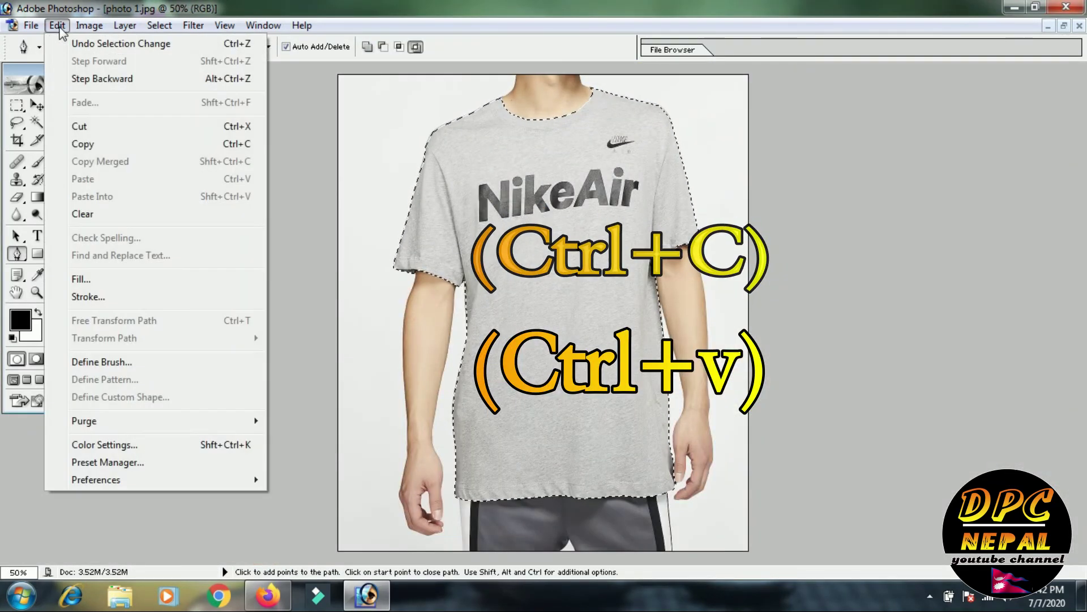
{"action": "key", "text": "ctrl+c"}
{"action": "left_click", "coordinate": [91, 180]}
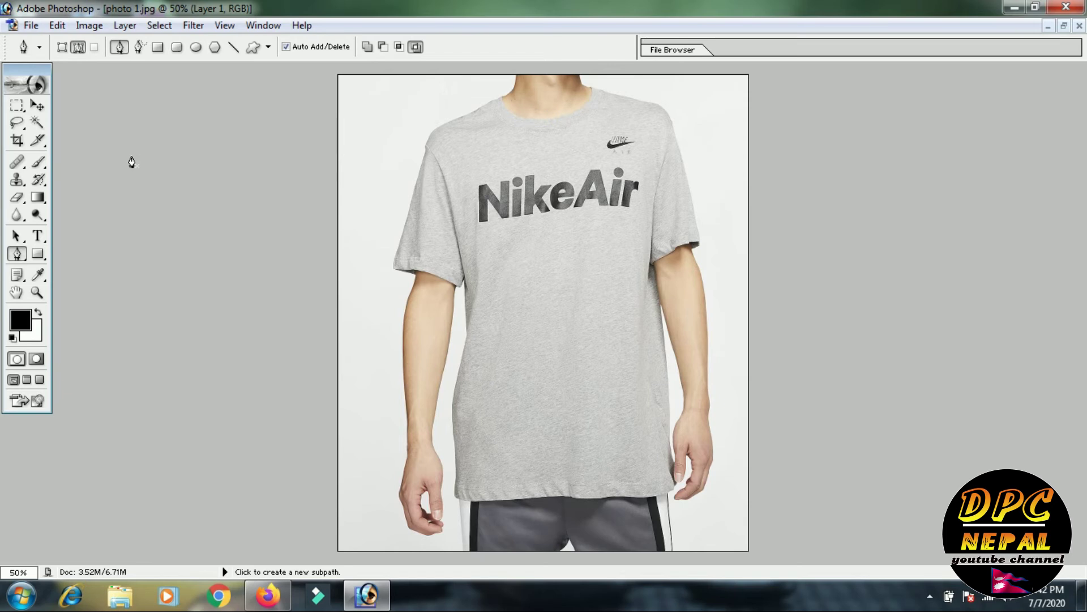
- Darken the pasted shirt layer with Curves, setting an RGB curve point at input 153, output 114
{"action": "key", "text": "ctrl"}
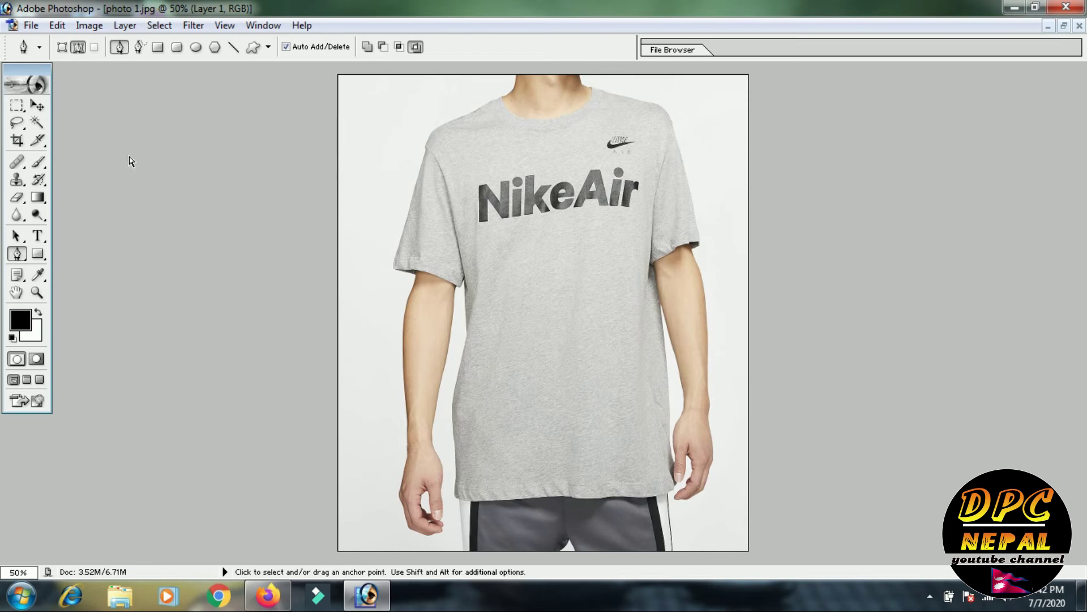
{"action": "key", "text": "ctrl+m"}
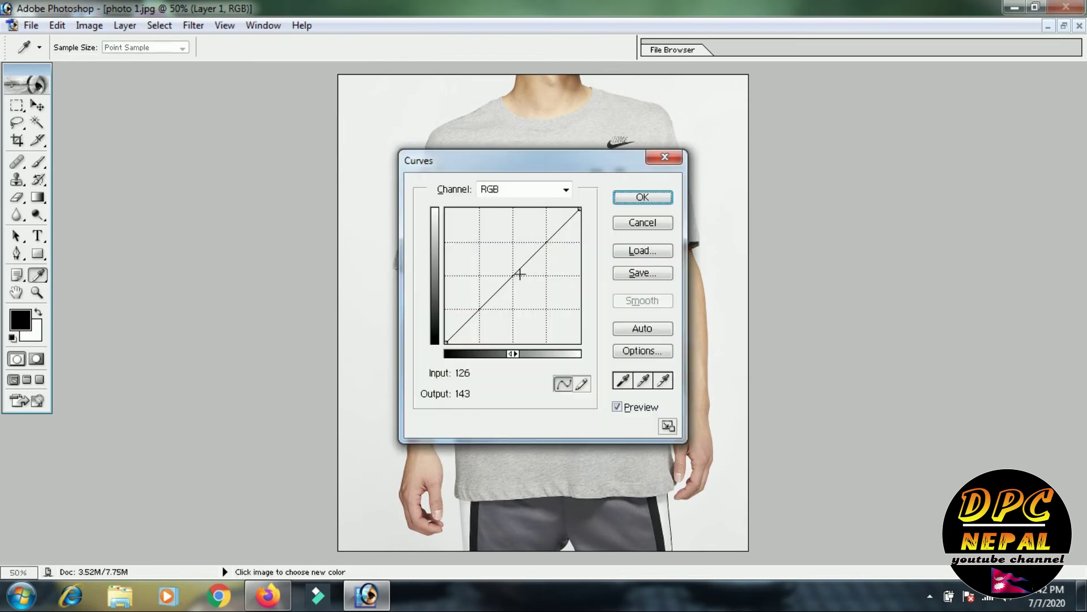
{"action": "left_click_drag", "start_coordinate": [525, 278], "coordinate": [526, 283]}
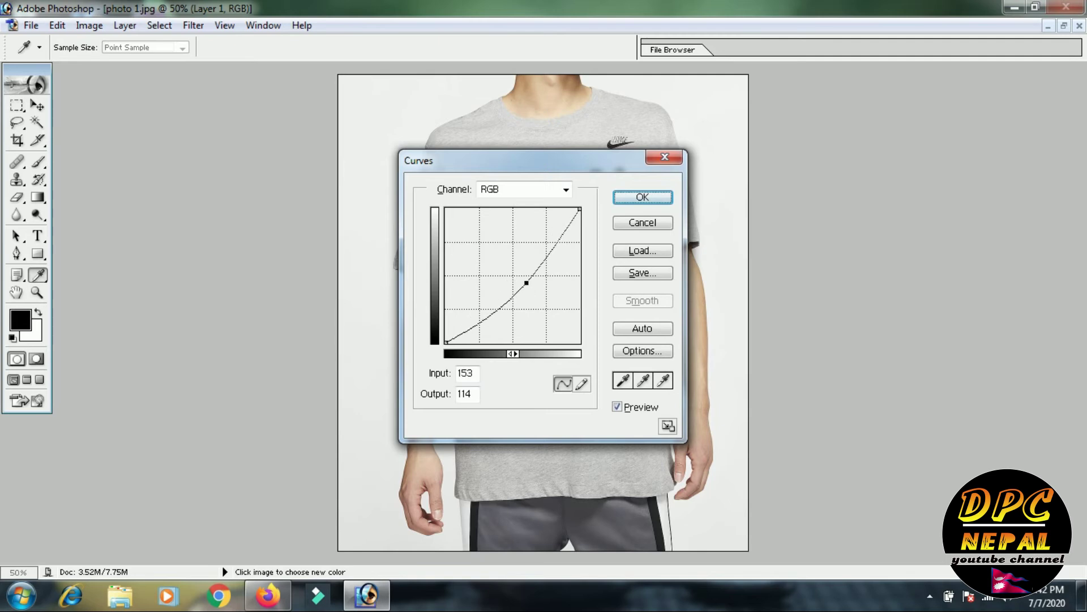
{"action": "left_click", "coordinate": [636, 200]}
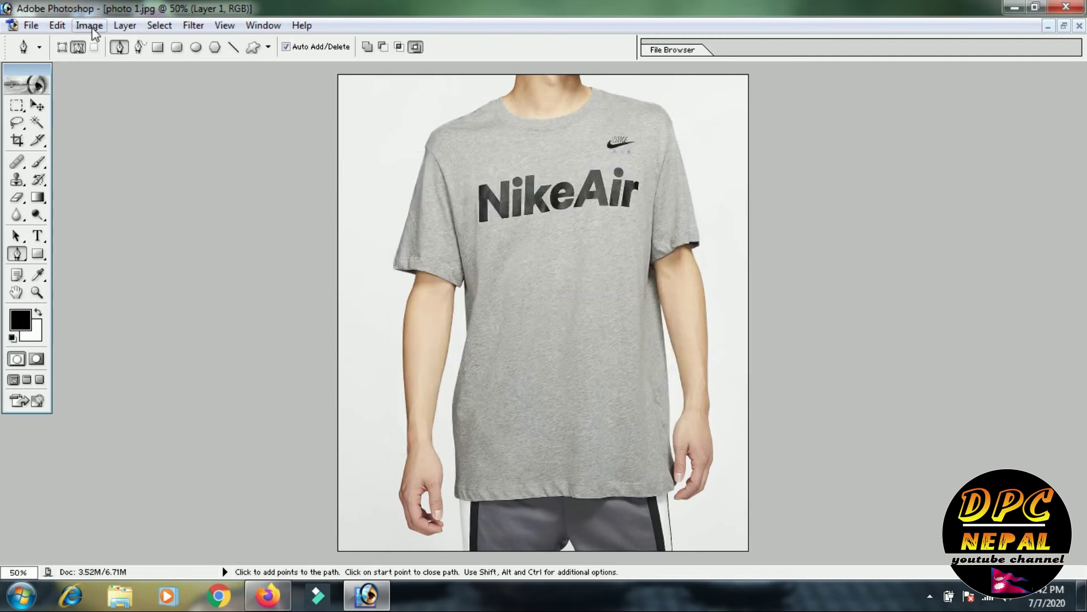
- Darken the shirt layer further with Curves, setting an RGB curve point at input 176, output 85
{"action": "left_click", "coordinate": [92, 27]}
{"action": "mouse_move", "coordinate": [113, 69]}
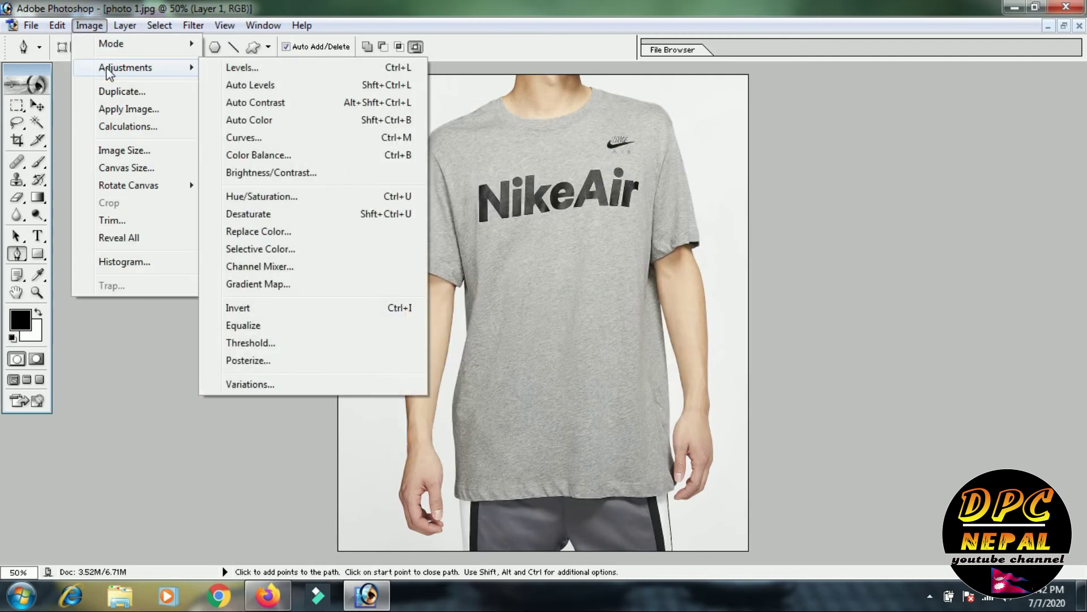
{"action": "left_click", "coordinate": [263, 138]}
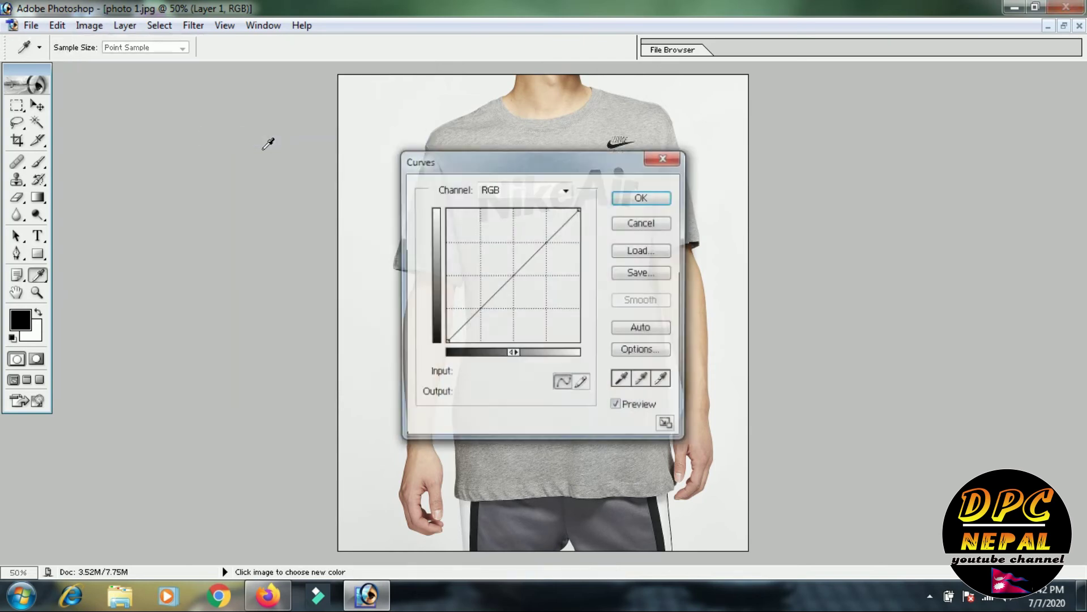
{"action": "left_click_drag", "start_coordinate": [475, 165], "coordinate": [732, 170]}
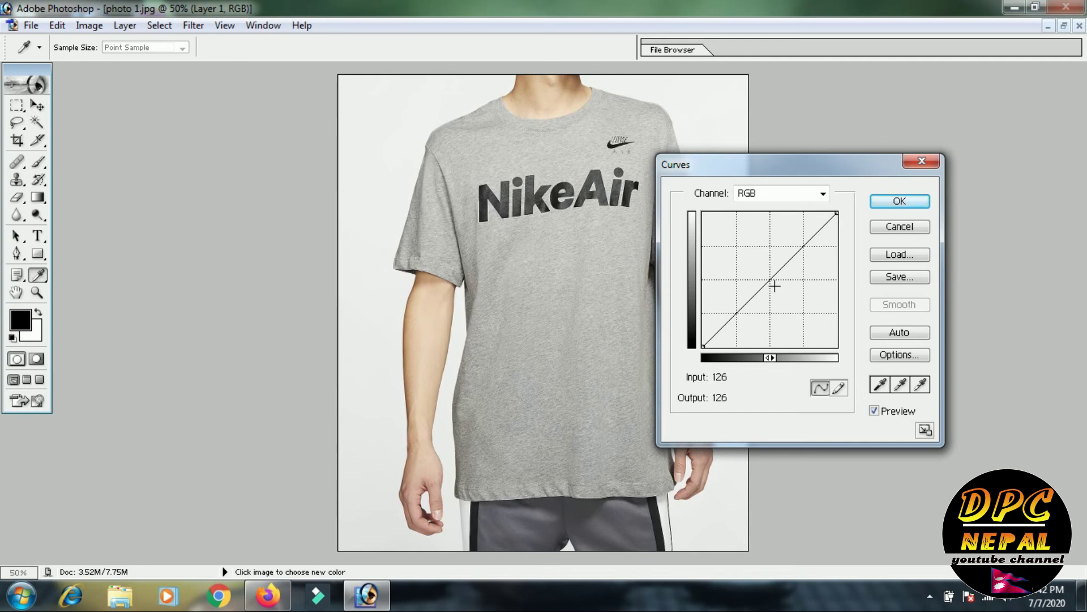
{"action": "left_click_drag", "start_coordinate": [771, 284], "coordinate": [799, 304]}
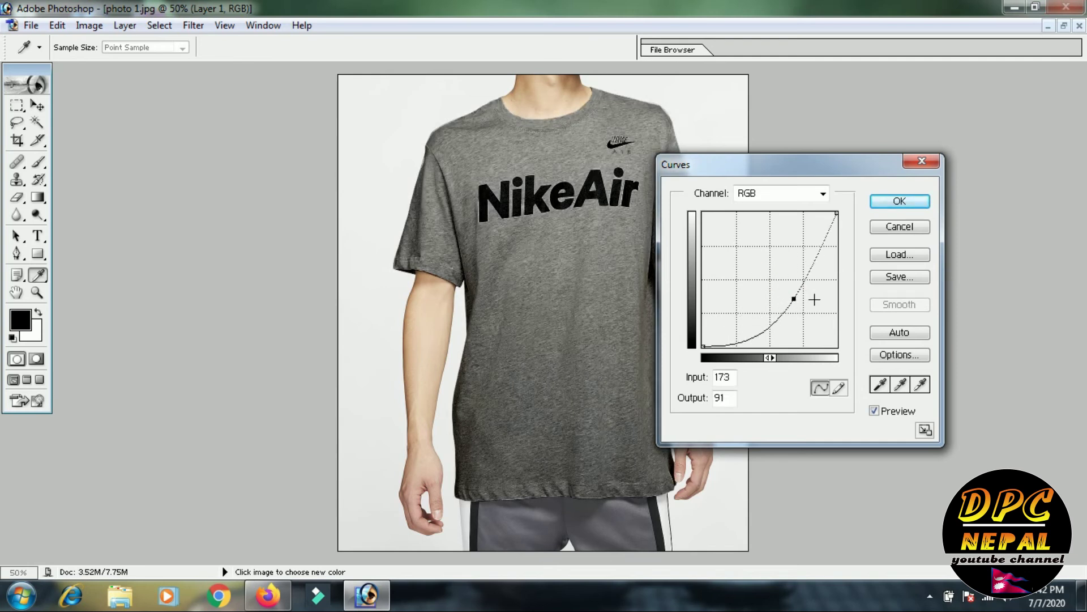
{"action": "left_click", "coordinate": [898, 202]}
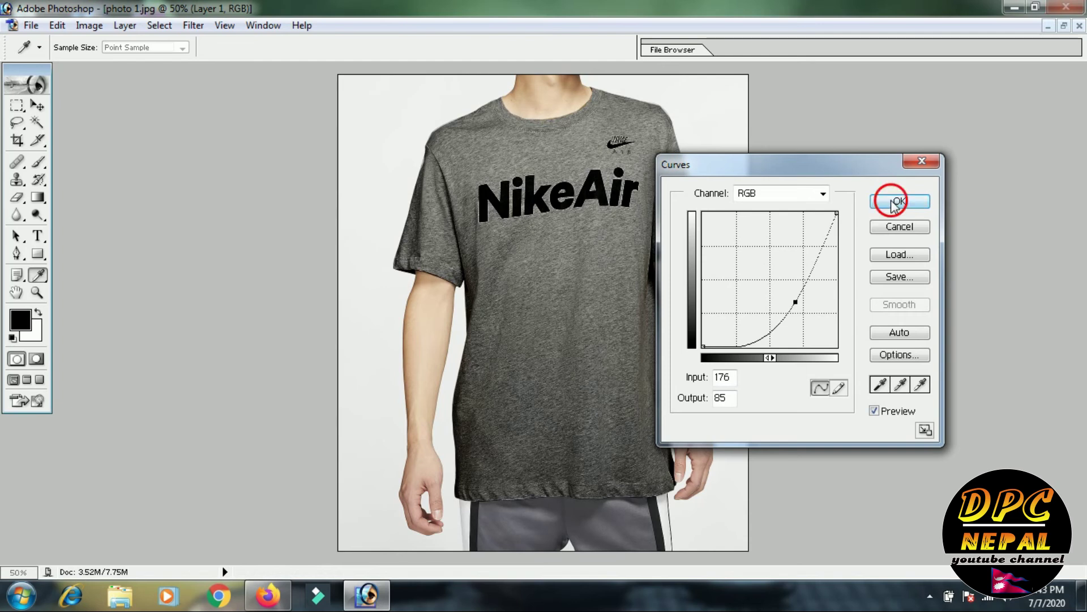
{"action": "key", "text": "p"}
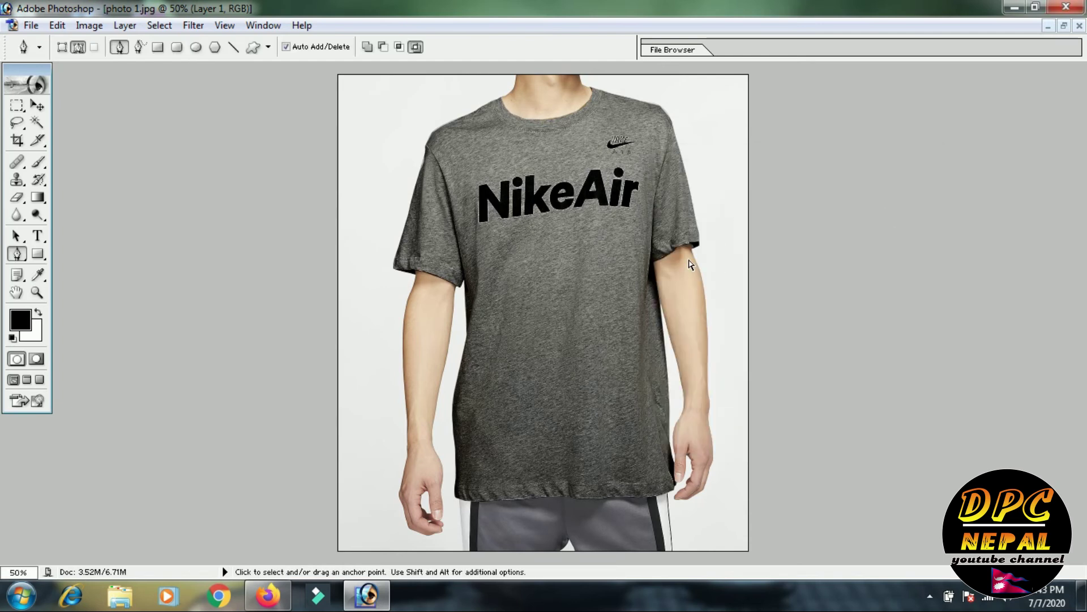
{"action": "key", "text": "i"}
{"action": "key", "text": "ctrl+b"}
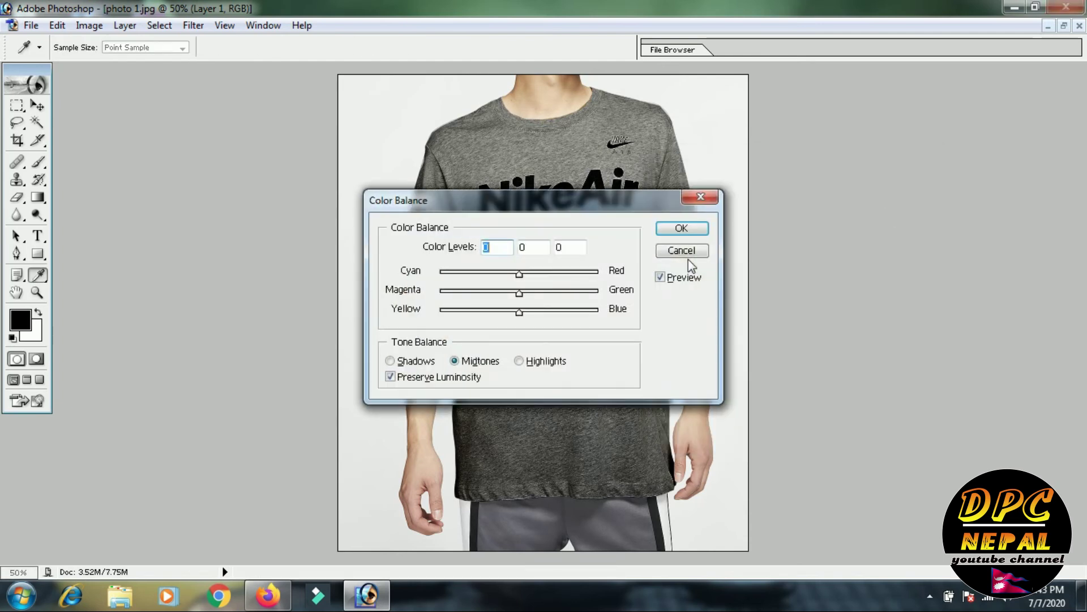
{"action": "left_click", "coordinate": [670, 233]}
{"action": "key", "text": "p"}
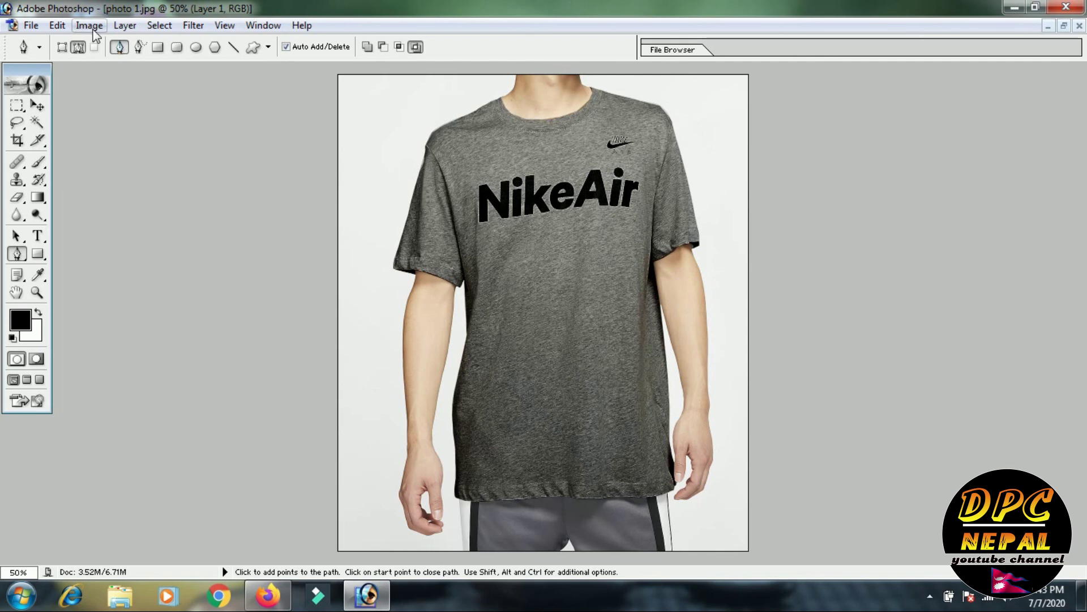
- Recolour the shirt layer blue with Color Balance, setting the midtone colour levels to -100, -61 and +100
{"action": "left_click", "coordinate": [80, 27]}
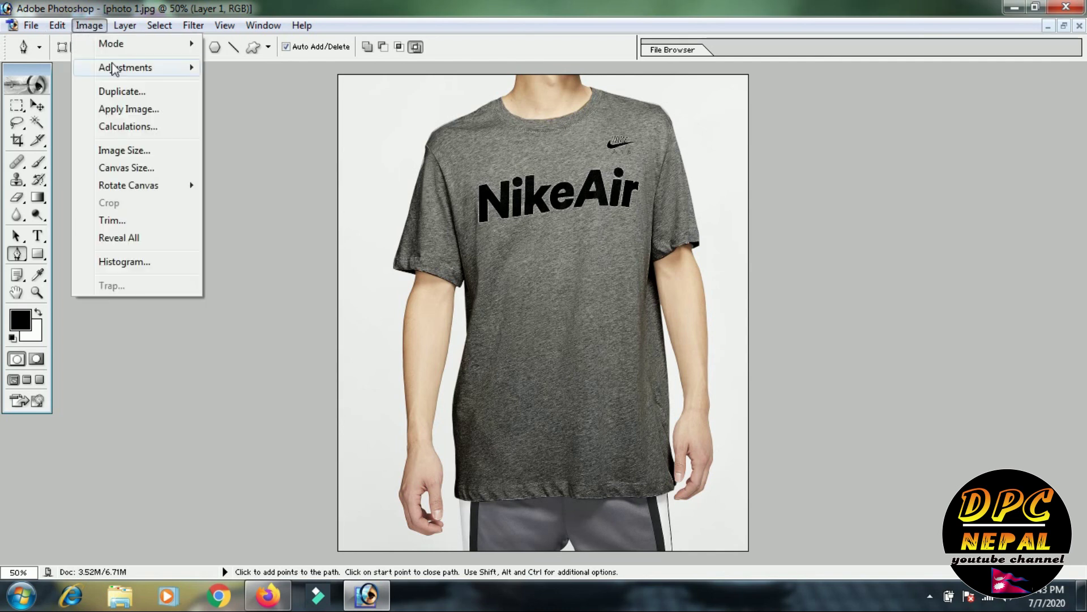
{"action": "mouse_move", "coordinate": [109, 68]}
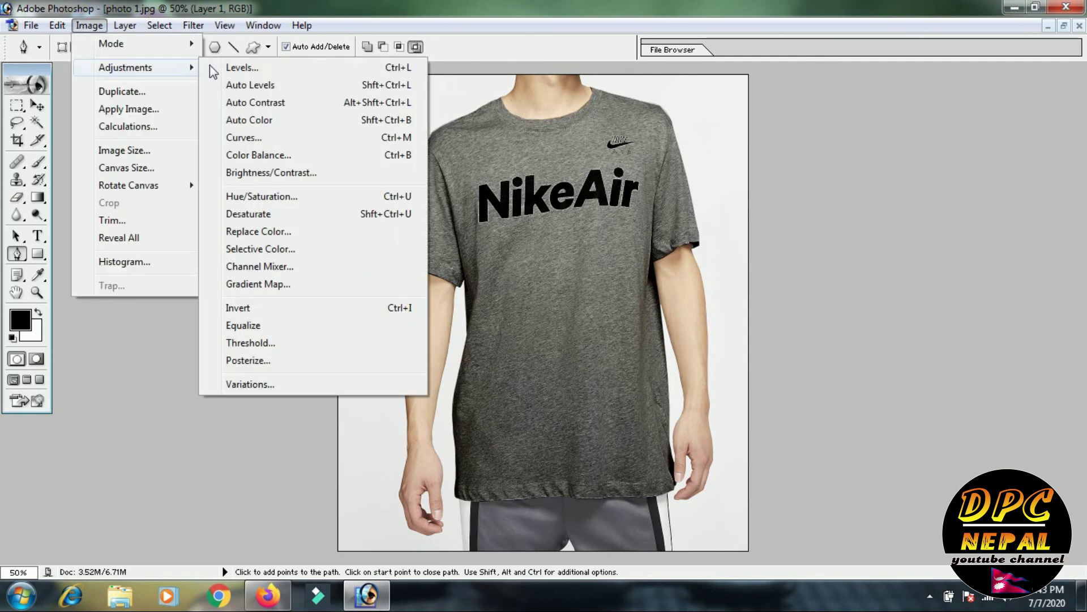
{"action": "left_click", "coordinate": [274, 156]}
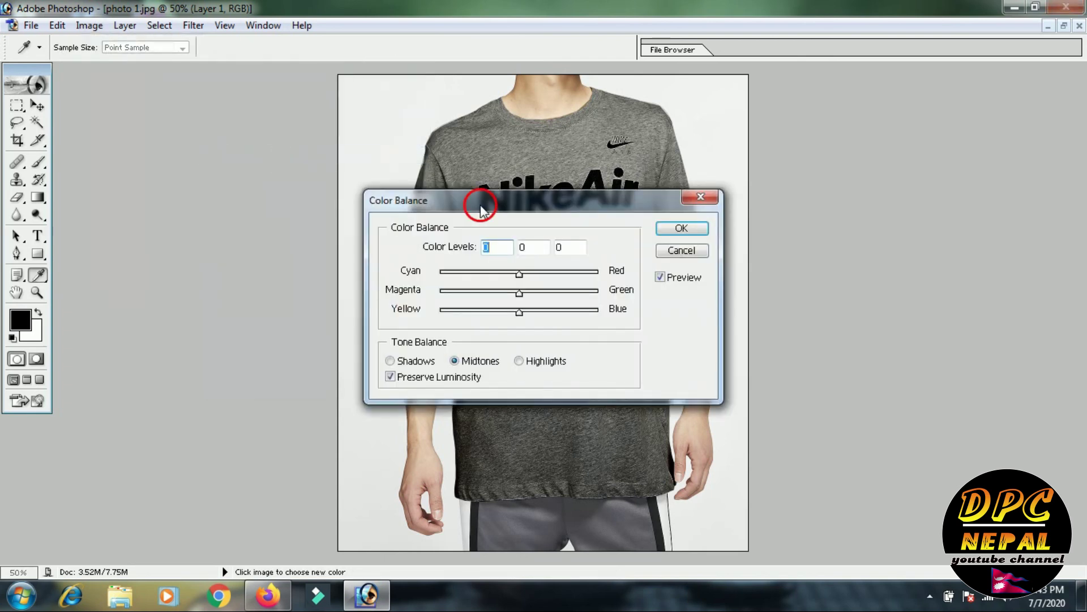
{"action": "left_click_drag", "start_coordinate": [481, 195], "coordinate": [744, 206]}
{"action": "left_click_drag", "start_coordinate": [775, 276], "coordinate": [695, 276]}
{"action": "left_click_drag", "start_coordinate": [775, 313], "coordinate": [869, 331]}
{"action": "left_click_drag", "start_coordinate": [774, 296], "coordinate": [727, 298]}
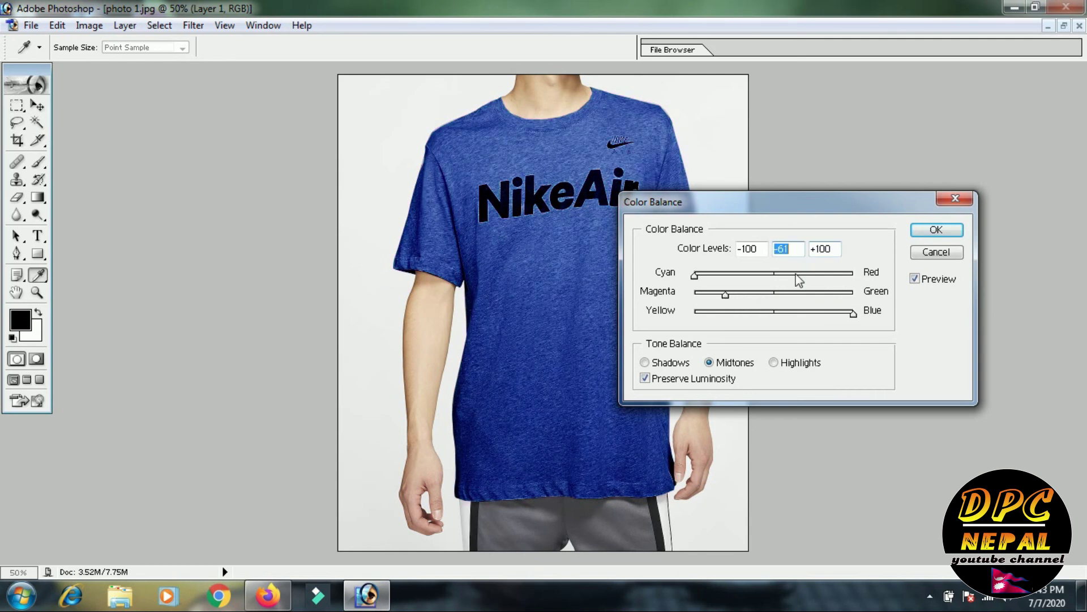
{"action": "left_click", "coordinate": [937, 229]}
{"action": "key", "text": "p"}
{"action": "key", "text": "ctrl+minus"}
{"action": "key", "text": "ctrl+minus"}
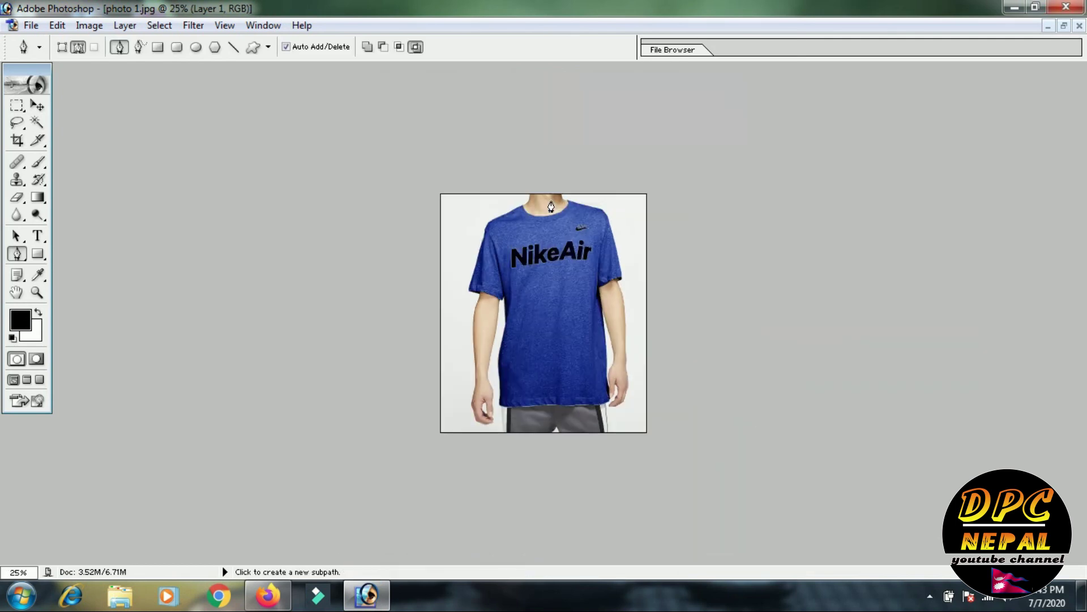
{"action": "key", "text": "ctrl+0"}
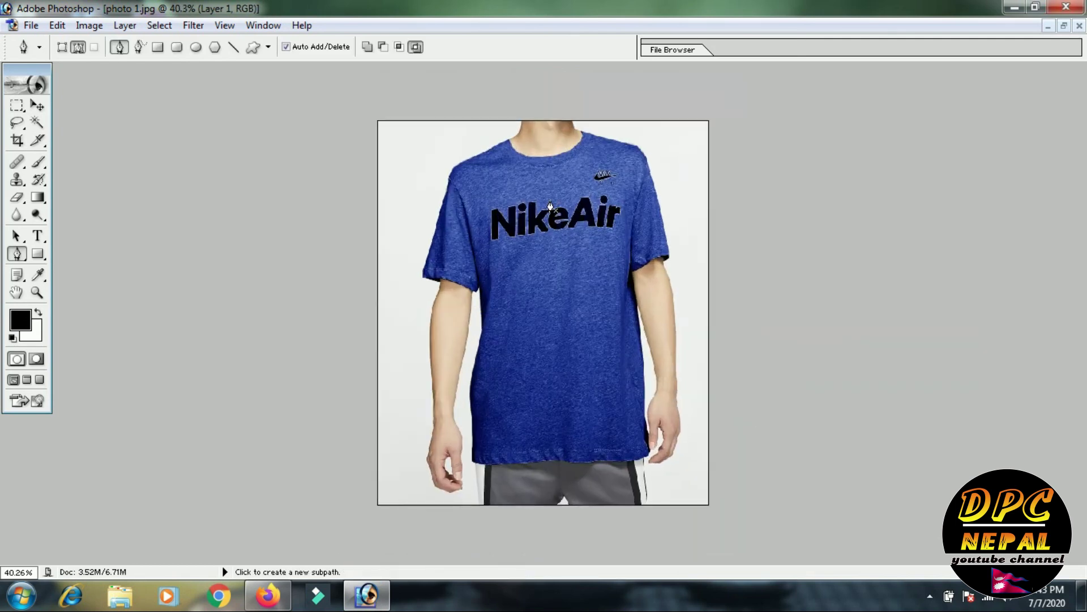